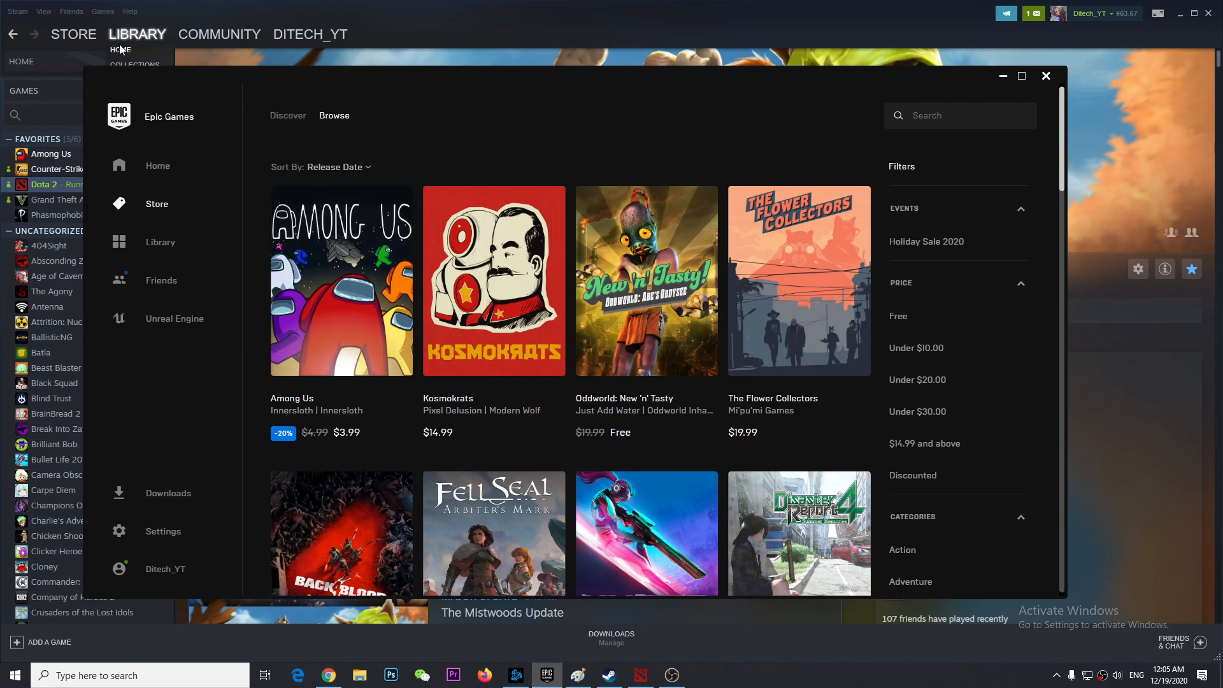
- Bring Steam forward and load the Steam store front page
click(120, 49)
mouse_move(74, 33)
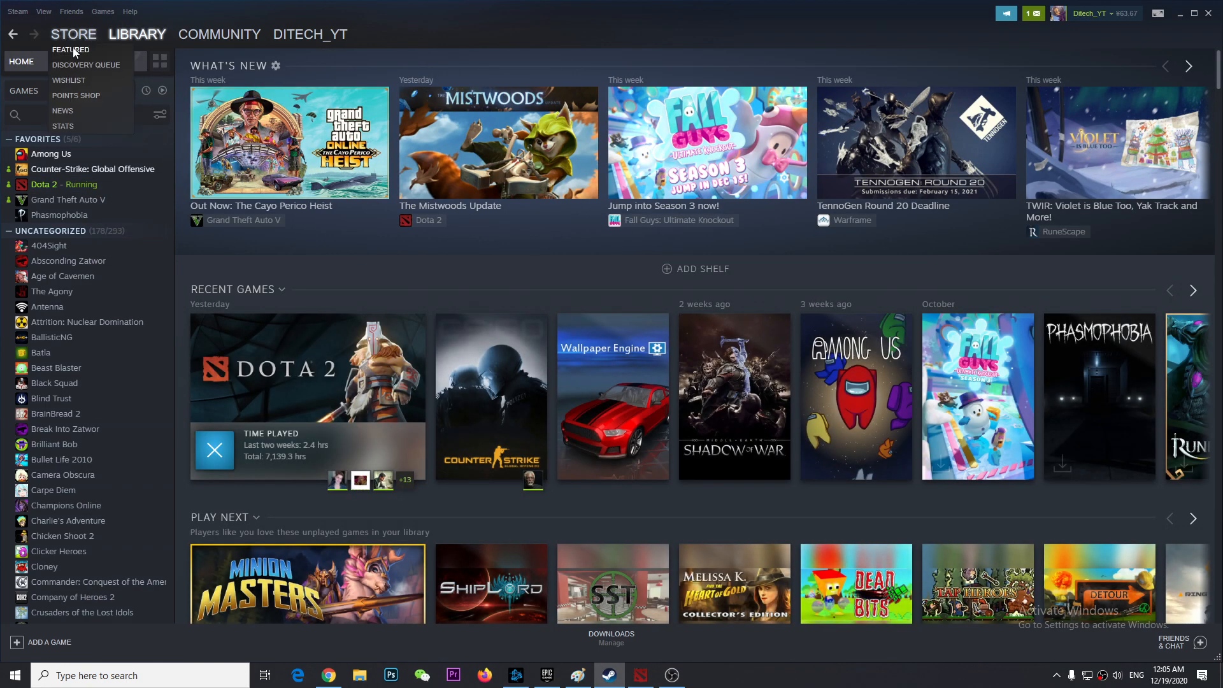
click(72, 50)
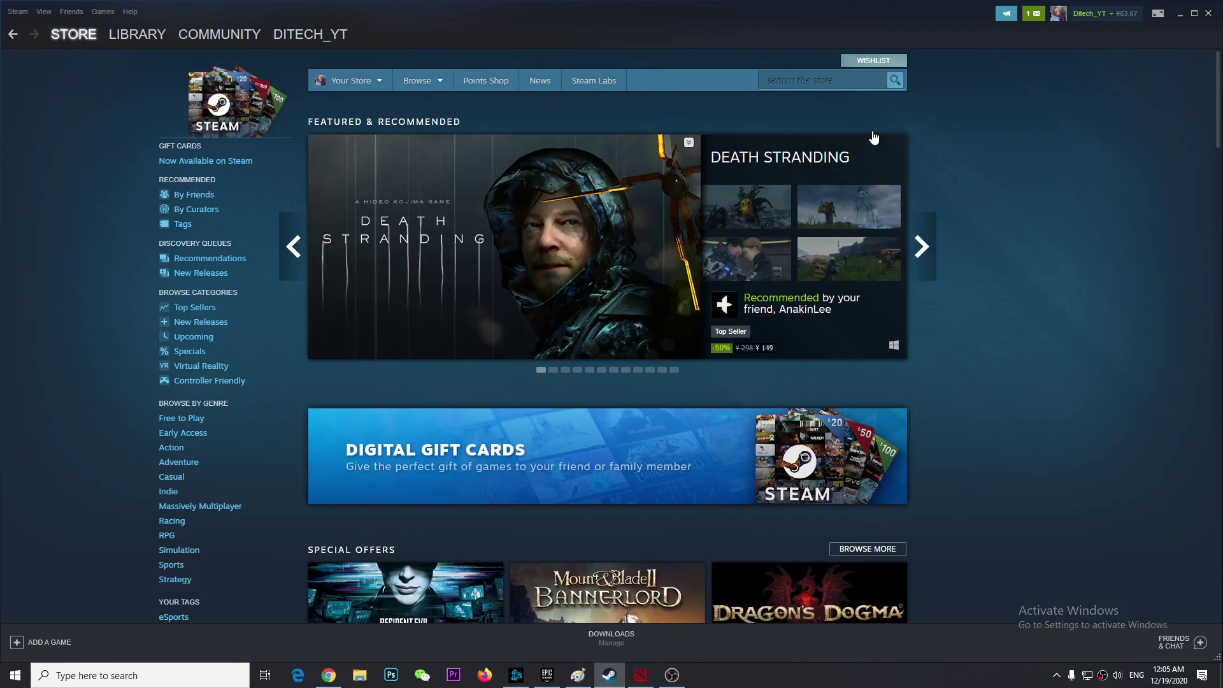
- Search Steam for Among Us (¥22 shown), then switch back to the Epic Games launcher
click(835, 78)
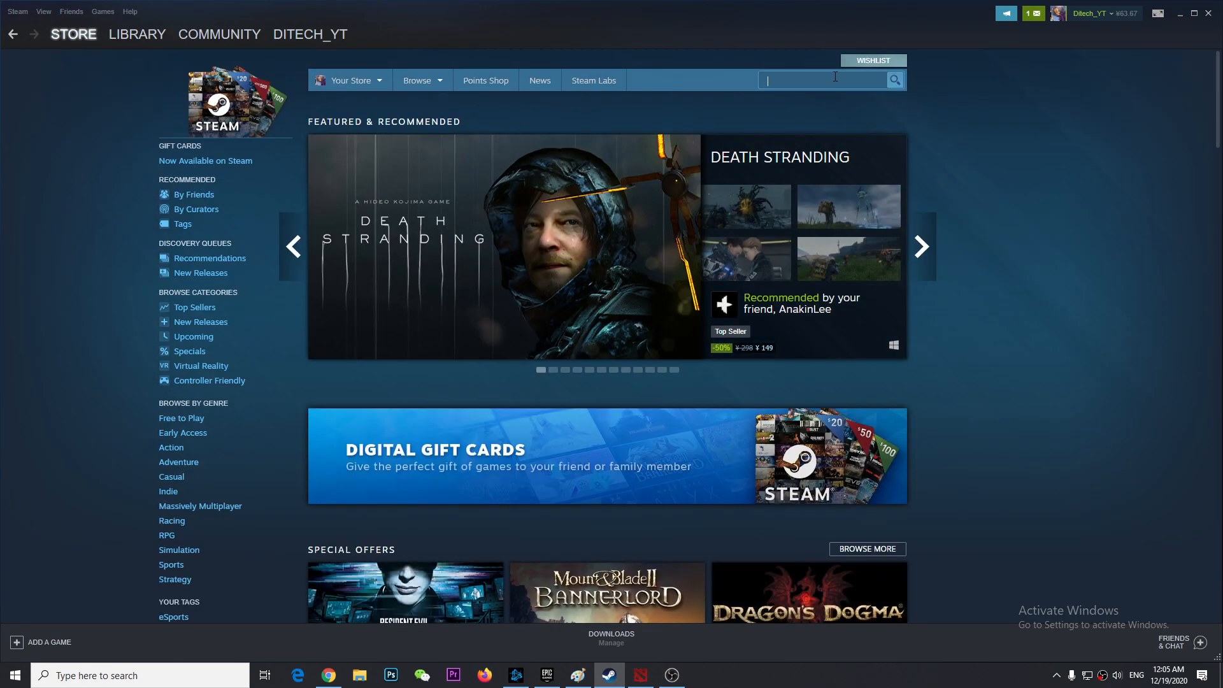
text(among)
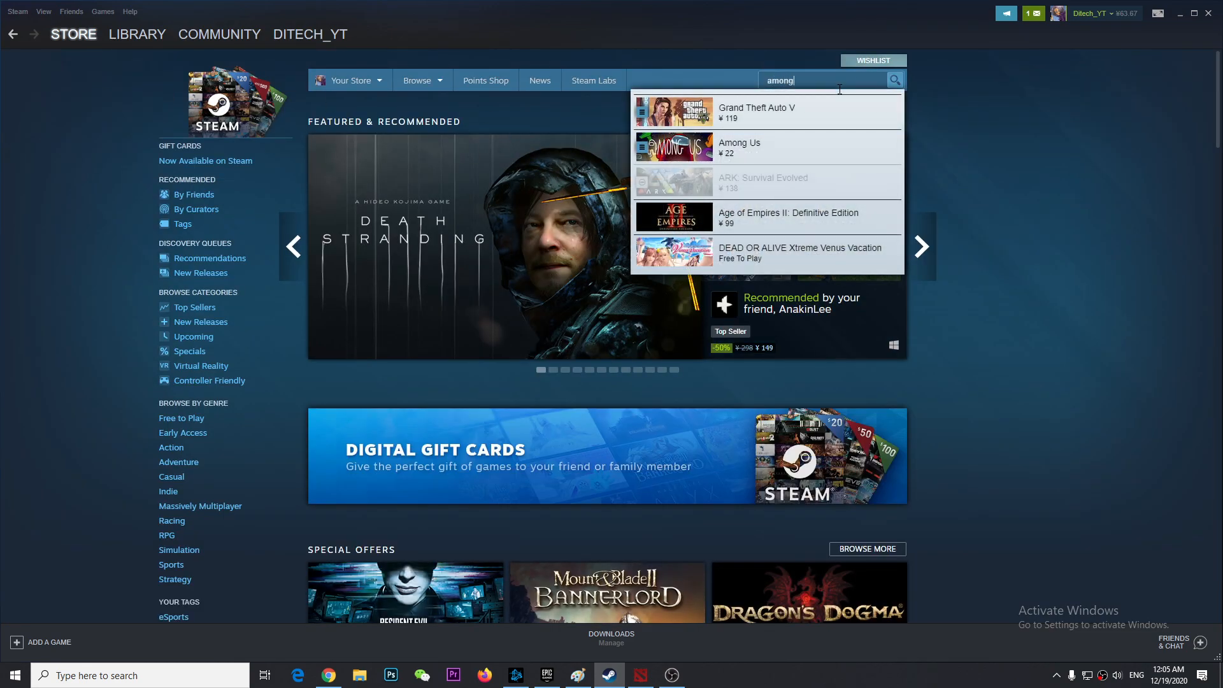
text( us)
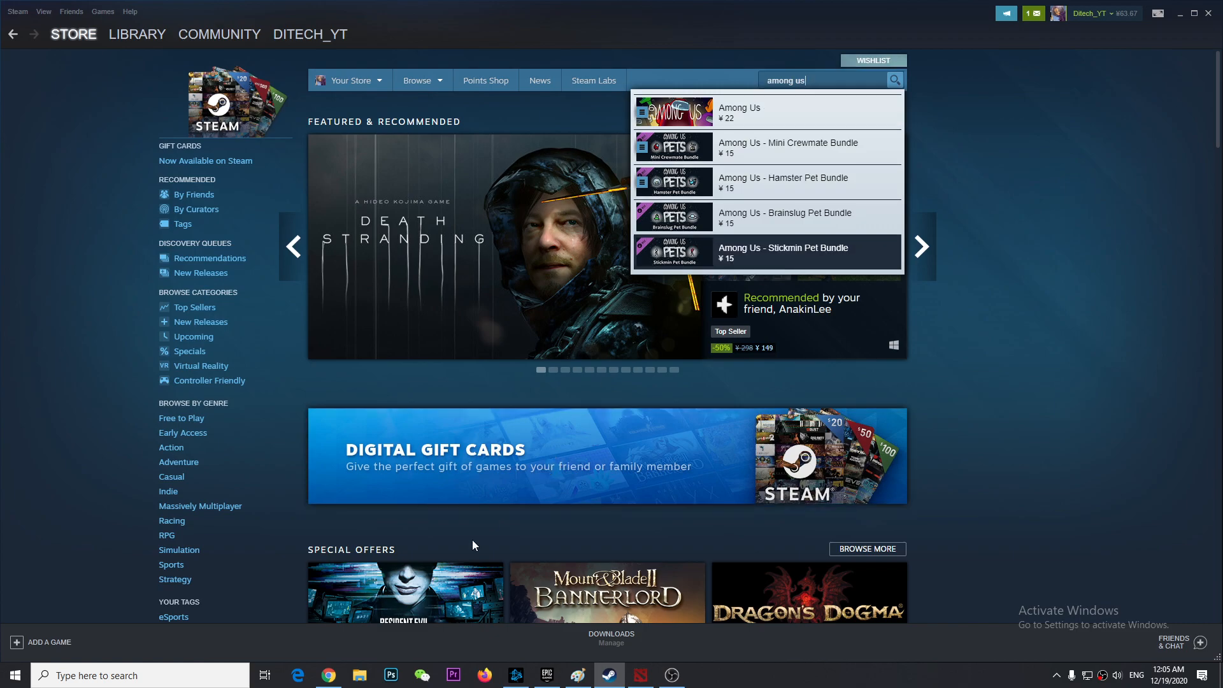
click(547, 676)
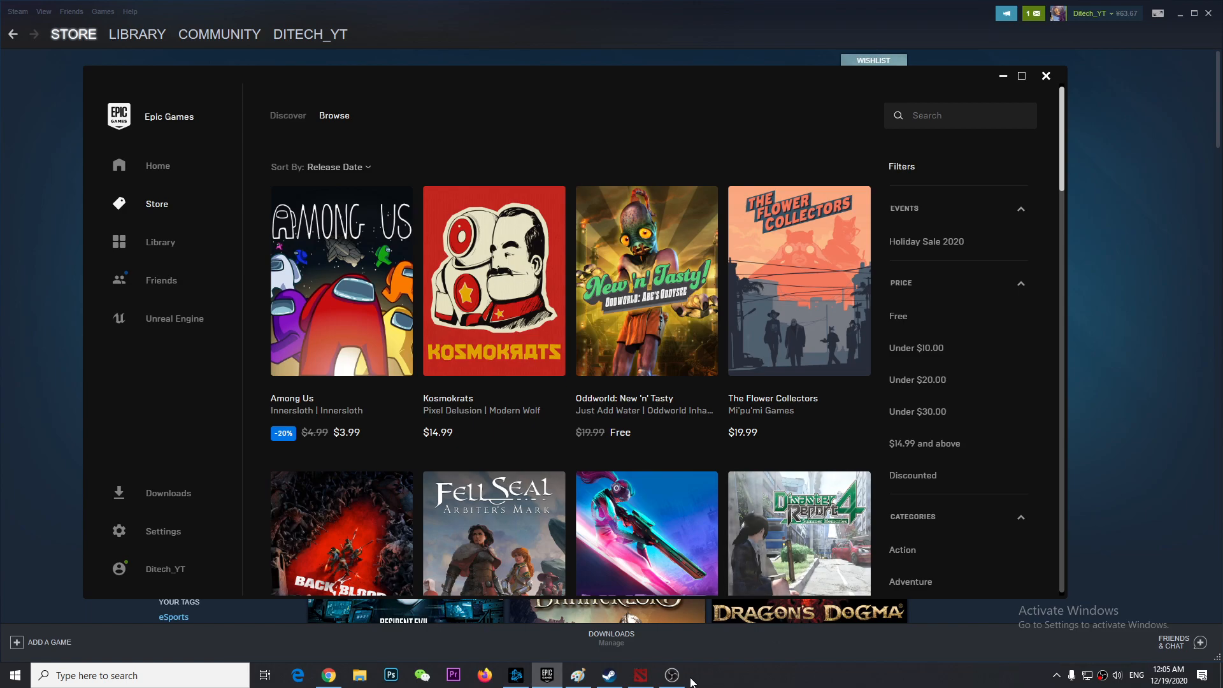
click(672, 676)
click(671, 676)
scroll(766, 470, down, 3)
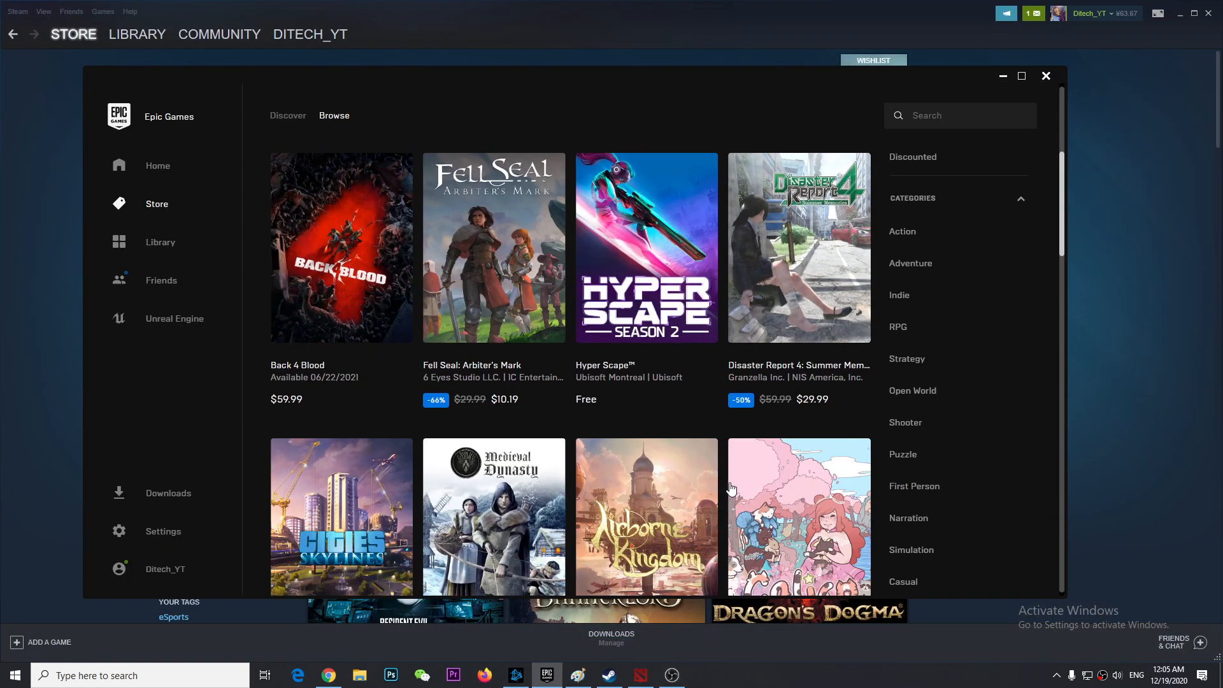
scroll(727, 498, down, 1)
scroll(720, 511, up, 3)
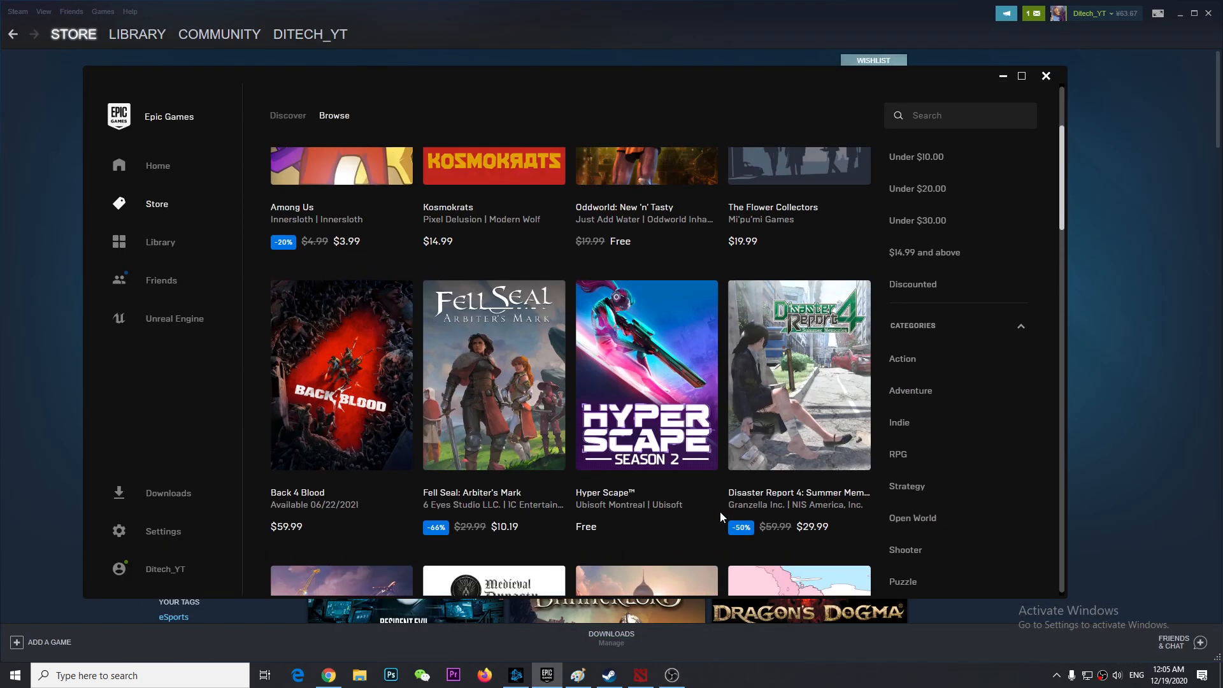
scroll(720, 512, down, 3)
scroll(721, 509, down, 3)
scroll(722, 509, down, 1)
scroll(724, 515, down, 2)
scroll(723, 515, up, 3)
scroll(718, 544, up, 4)
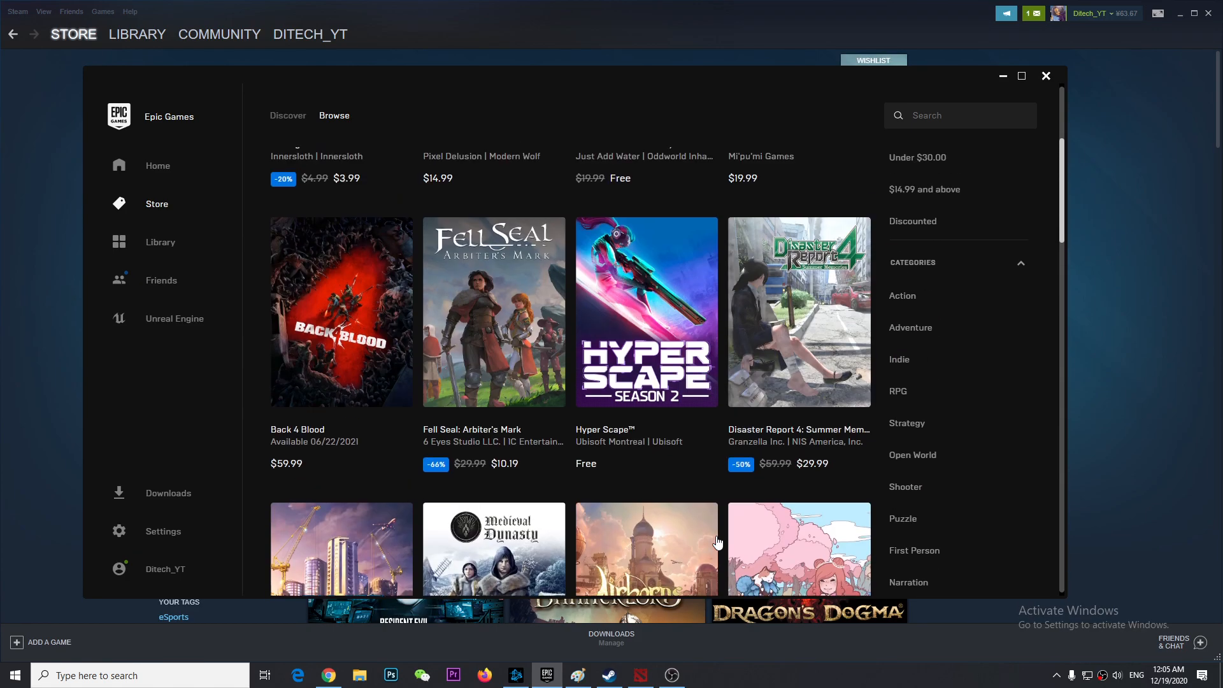
scroll(718, 543, up, 3)
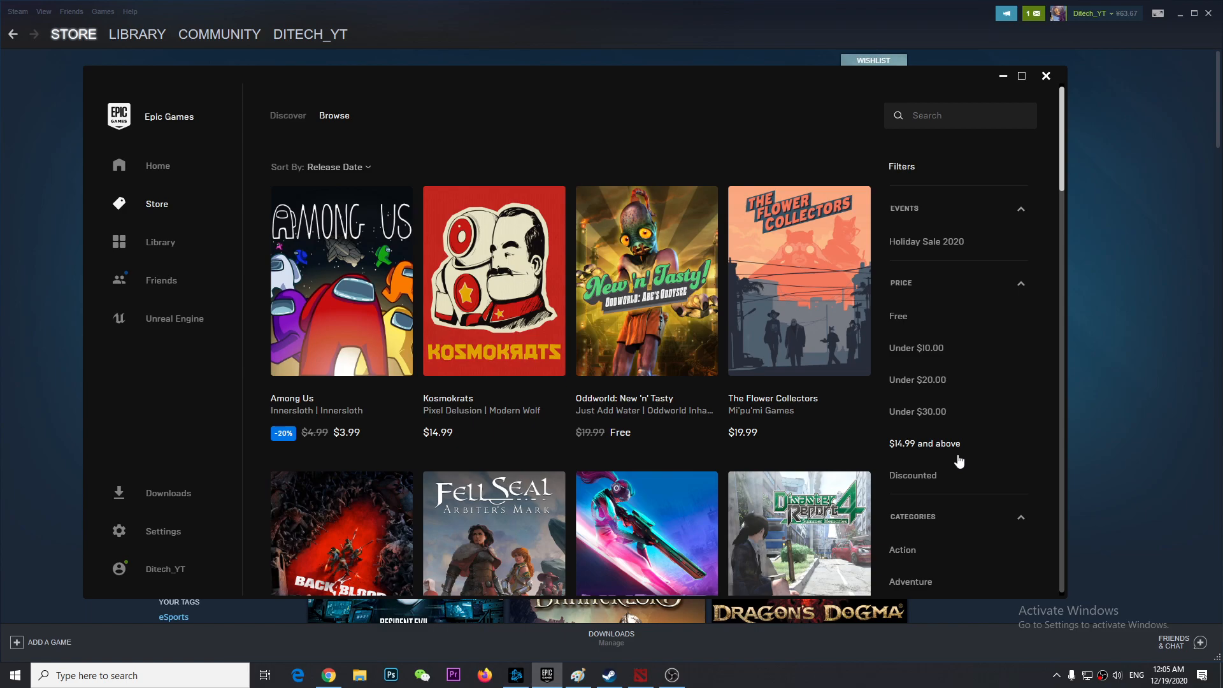